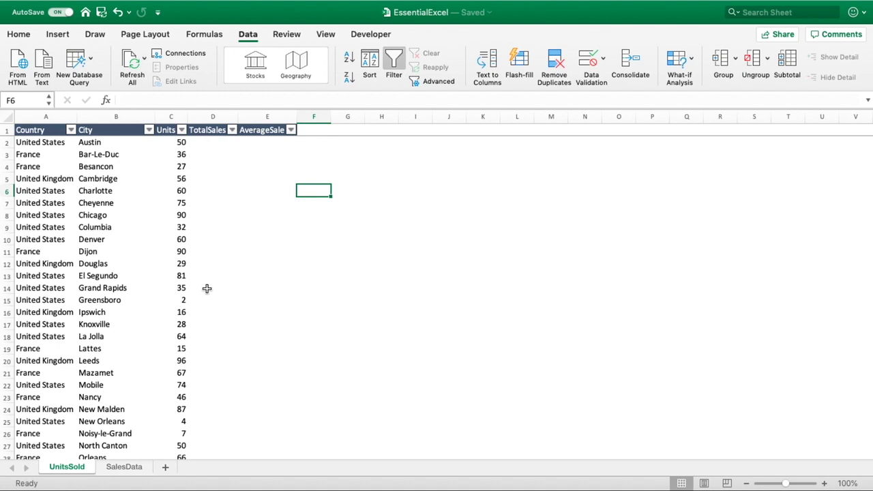
click(183, 300)
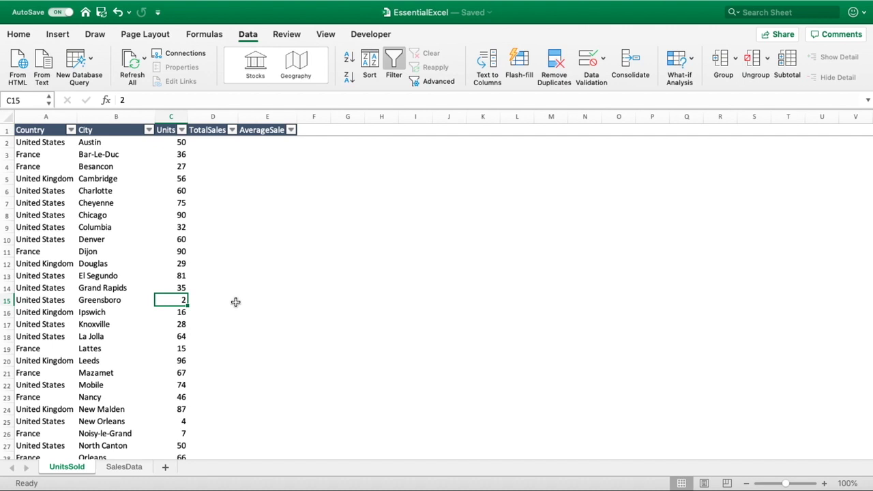
click(214, 301)
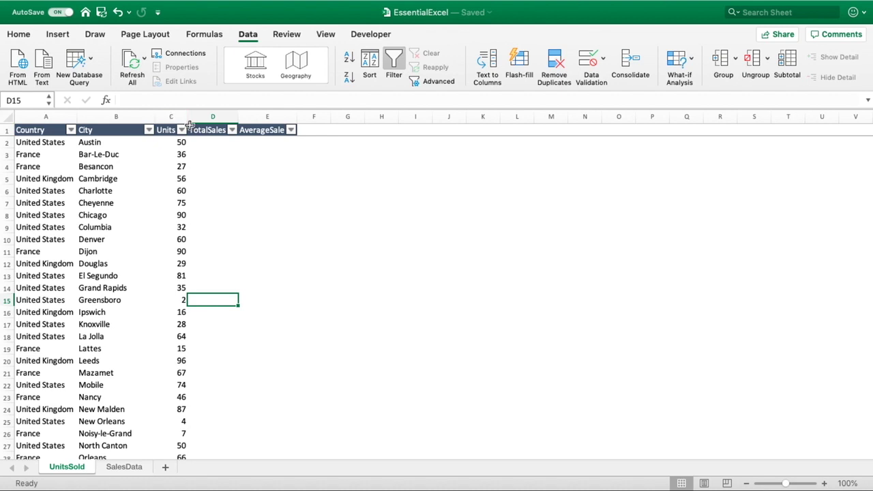
click(209, 138)
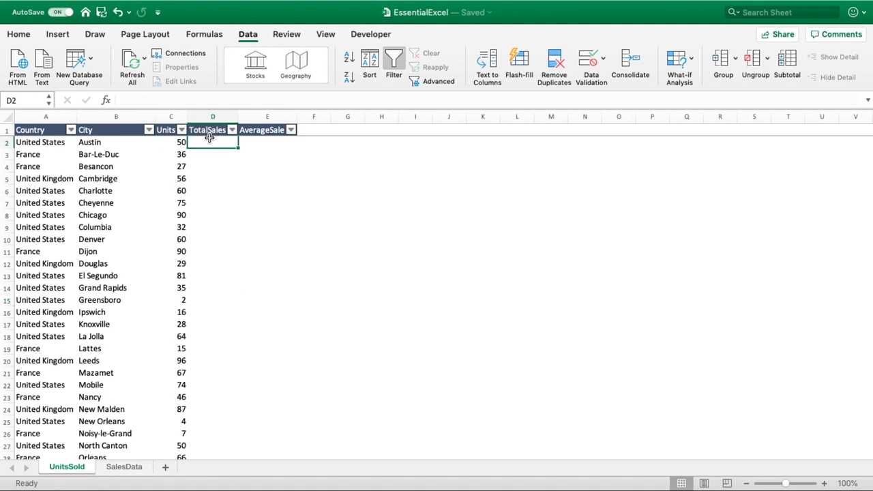
click(271, 144)
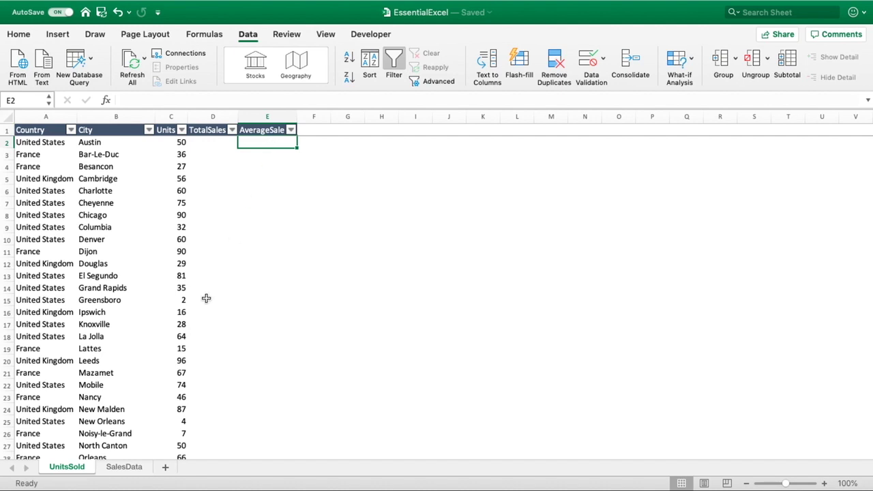
Insert a blank column before the Country column on the SalesData sheet
click(127, 468)
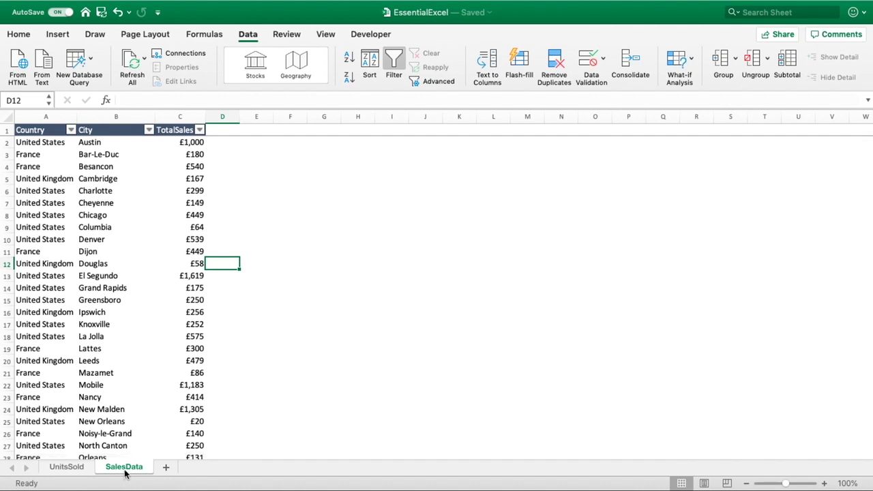
click(32, 118)
right_click(32, 118)
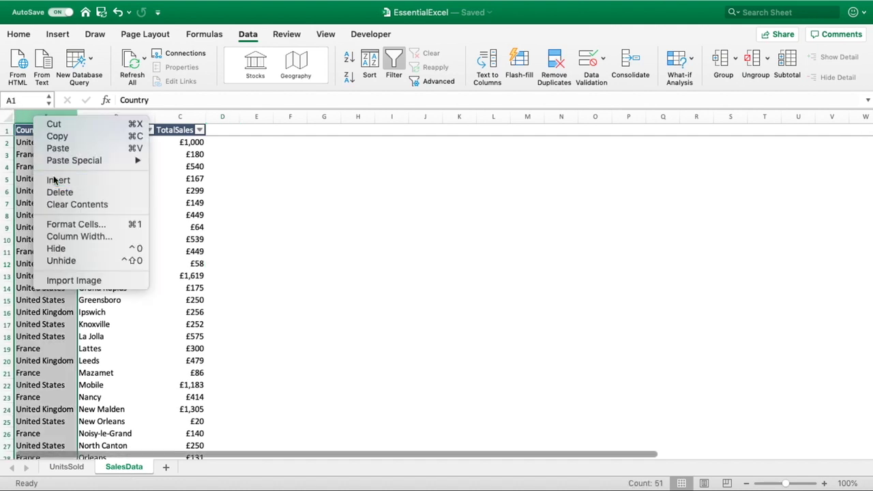
click(55, 179)
click(39, 143)
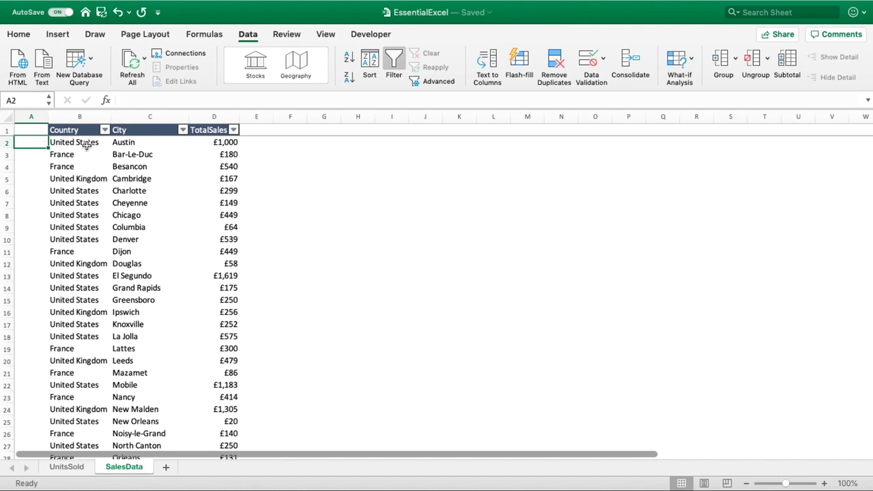
click(87, 146)
click(119, 143)
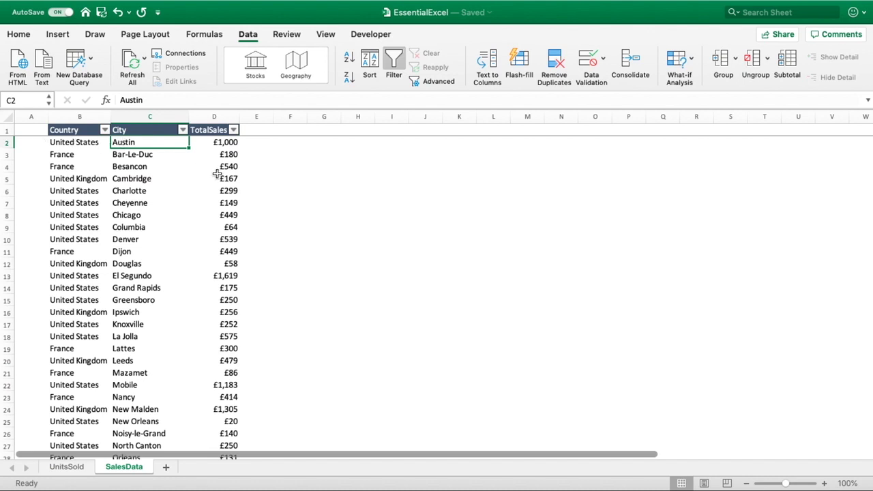
click(219, 142)
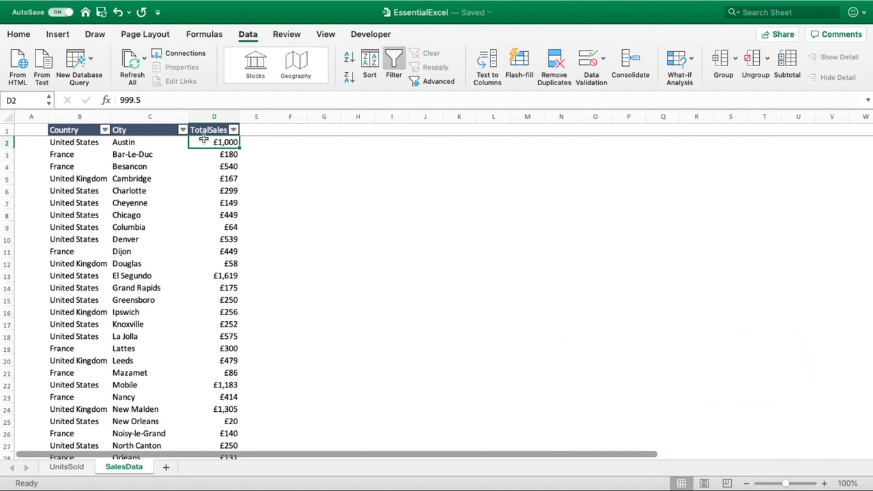
drag(85, 117, 121, 121)
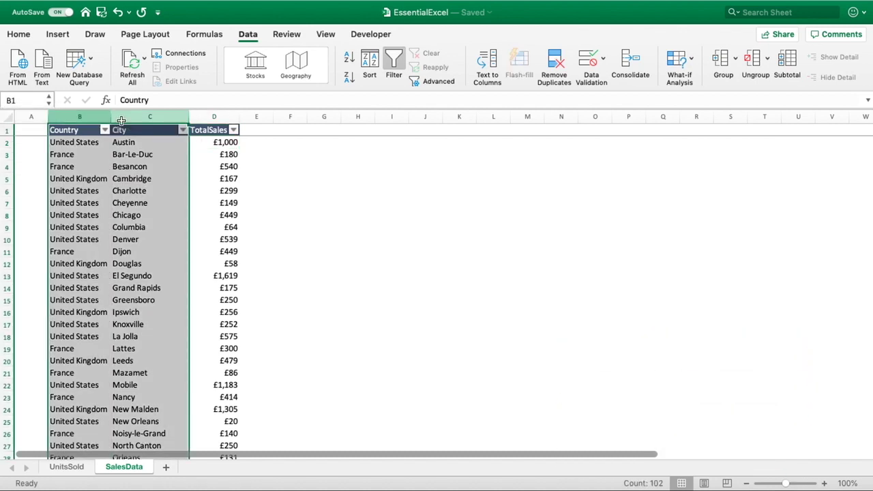
Enter the formula =B2&"_"&C2 in cell A2 to join country and city with an underscore
click(40, 142)
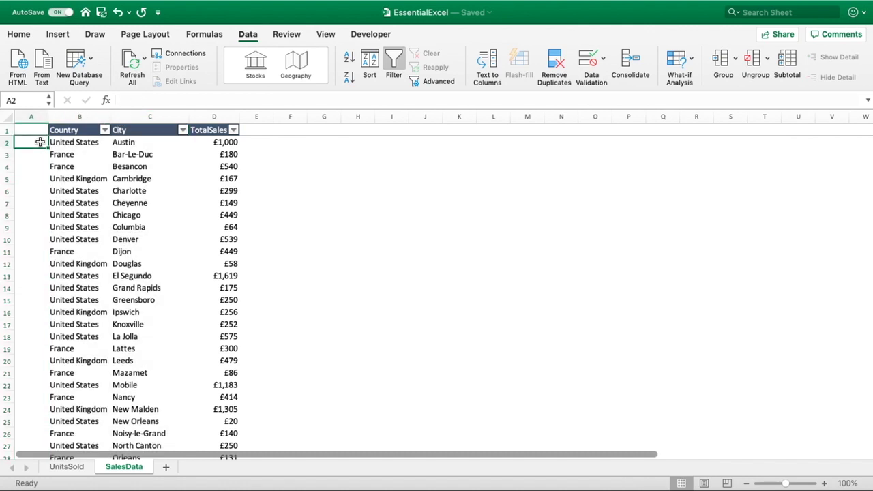
text(=)
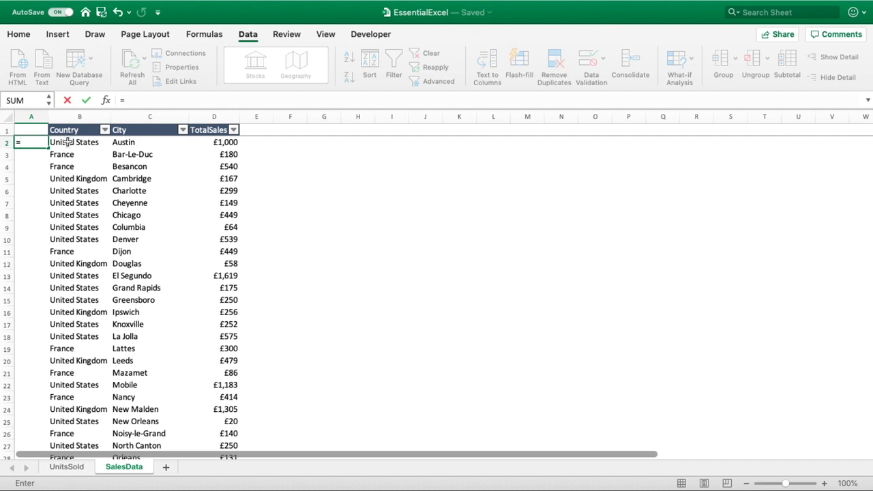
click(68, 142)
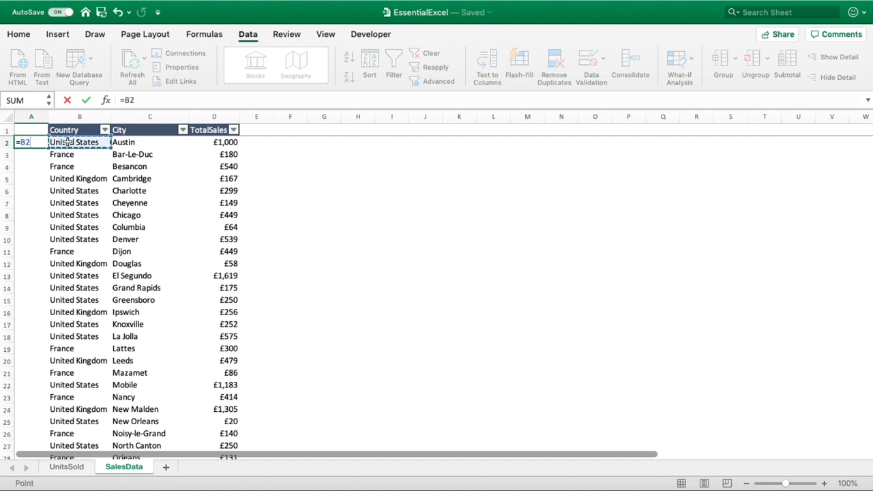
text(&)
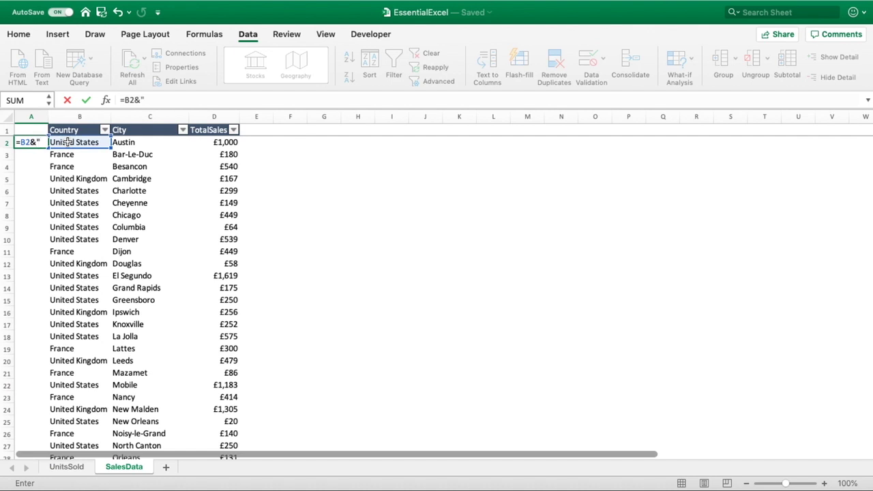
text("_")
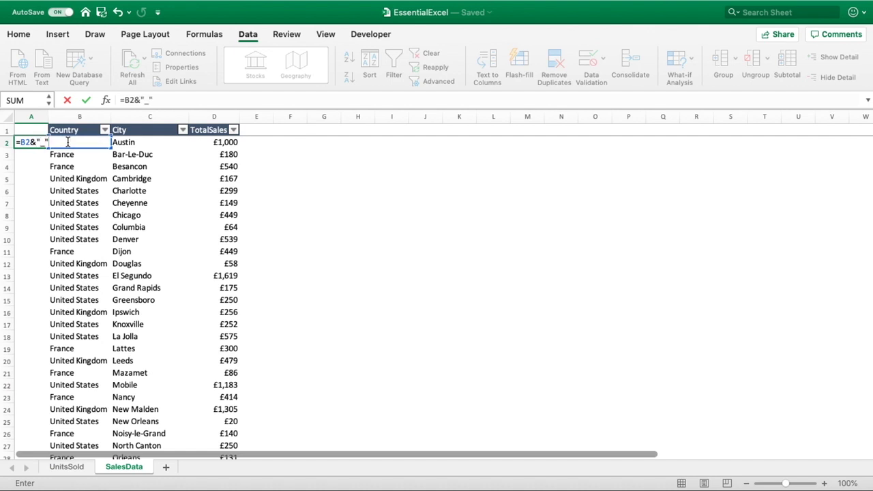
text(&)
click(119, 142)
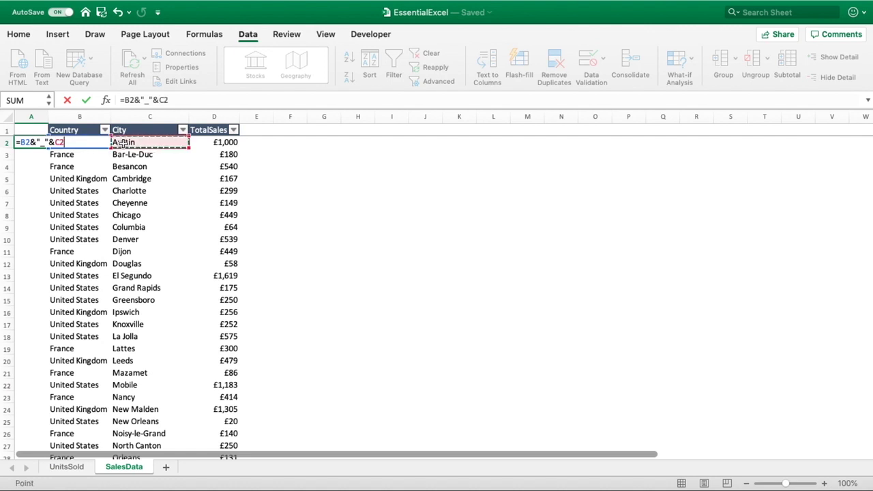
key(Return)
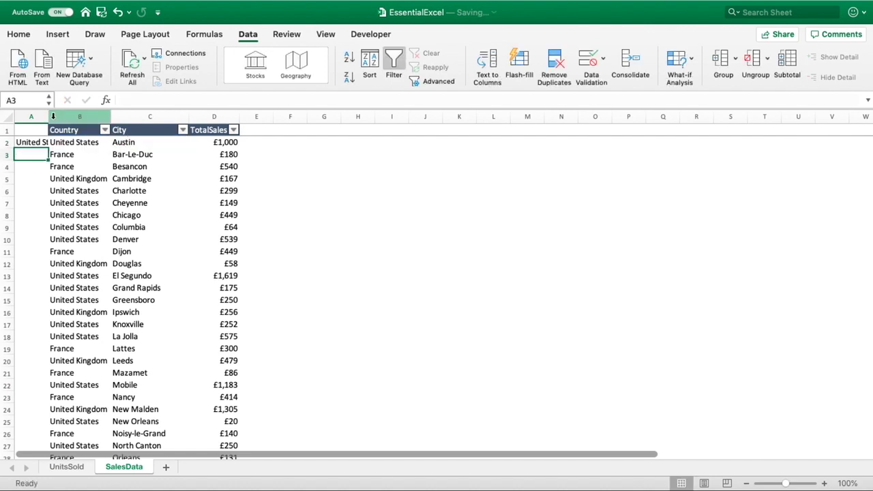
Widen column A so the combined country and city text in A2 fits
click(53, 117)
drag(49, 117, 99, 120)
click(66, 185)
click(87, 155)
Fill the combined-key formula from A2 down column A to the end of the data
click(80, 144)
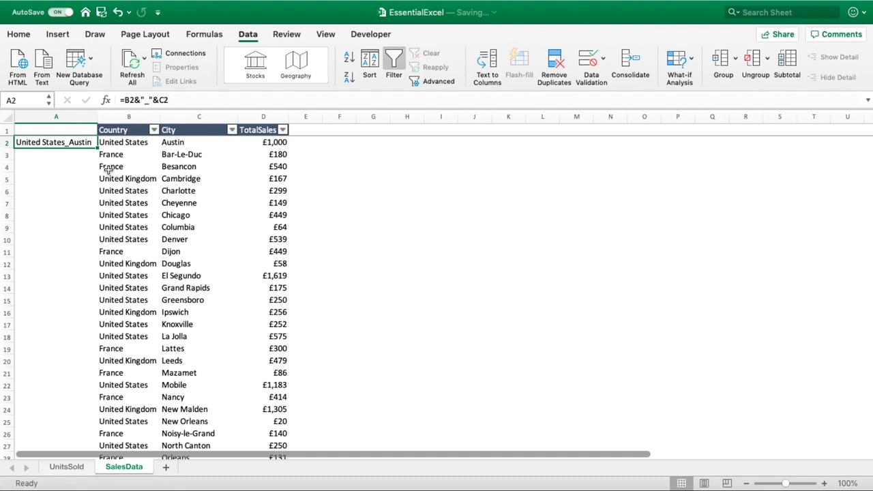
double_click(98, 148)
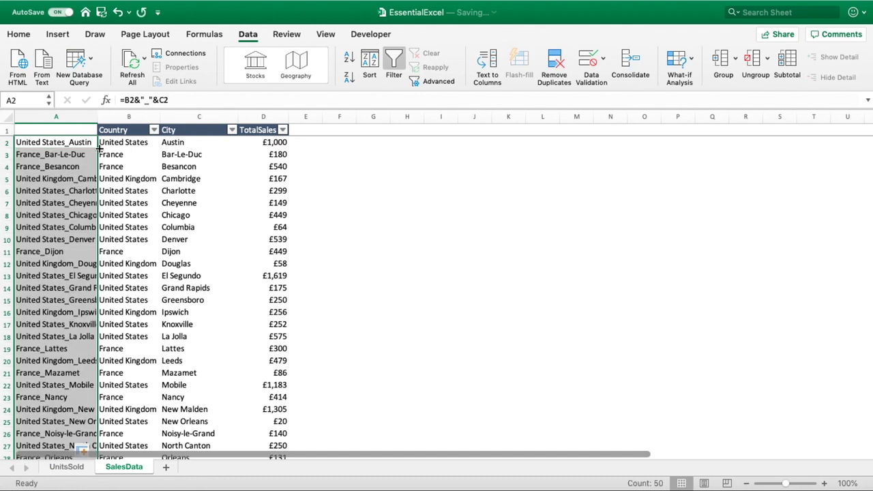
click(92, 254)
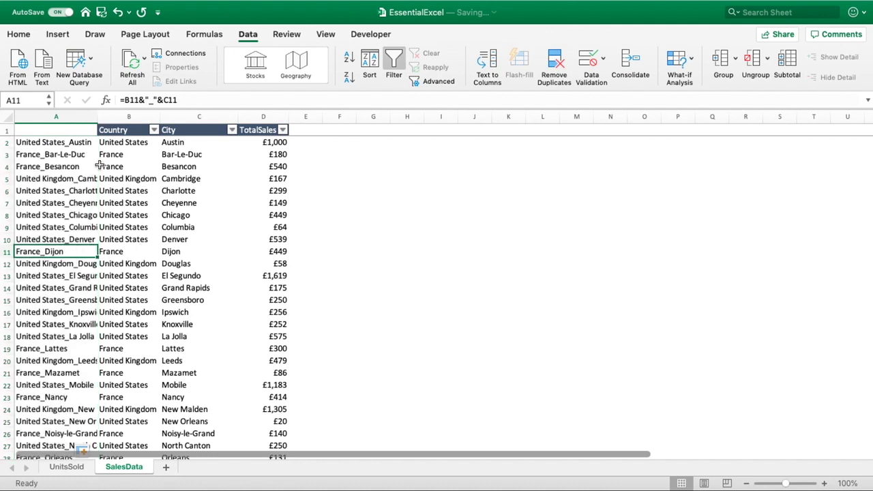
Filter the Country column to show only the rows for France
click(152, 130)
click(175, 121)
click(154, 131)
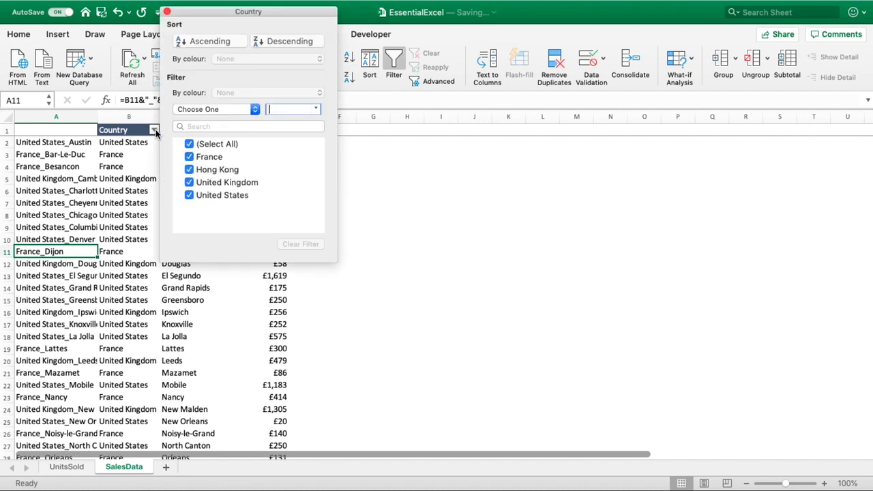
click(209, 145)
click(209, 157)
click(352, 205)
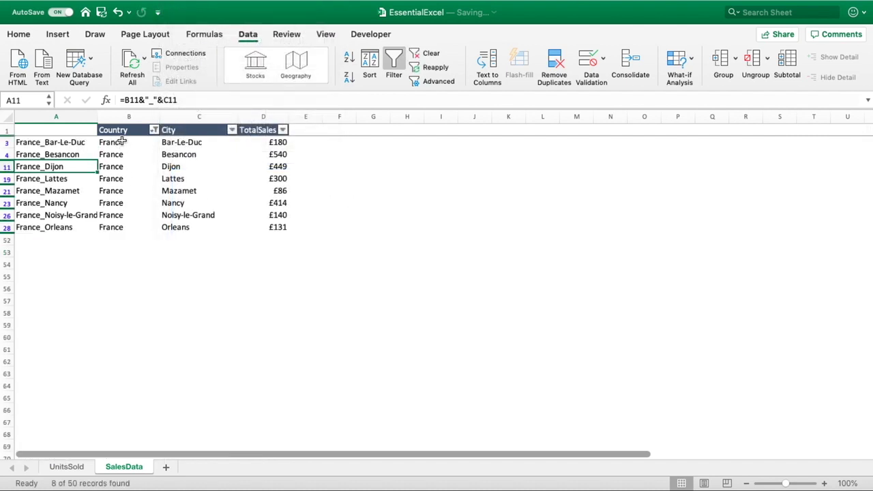
Check the combined keys in the filtered France rows and clear the filter
click(70, 155)
click(69, 142)
click(69, 167)
click(70, 191)
click(67, 204)
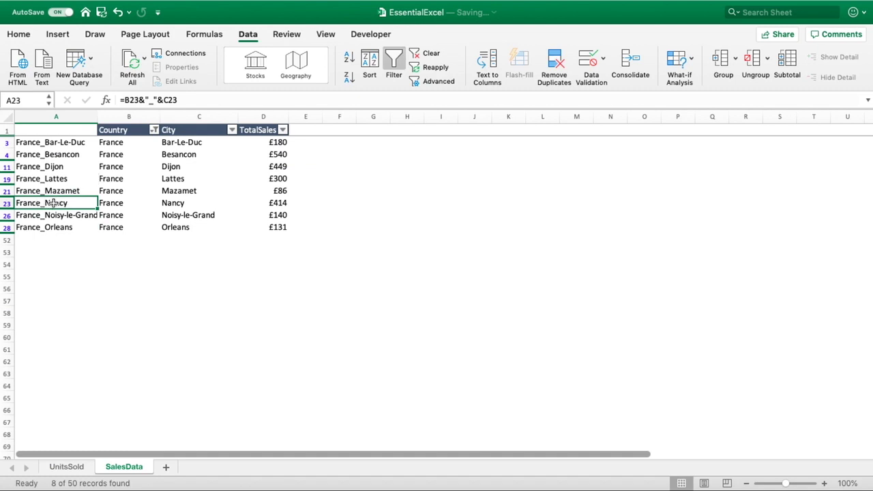
drag(58, 203, 257, 203)
click(423, 56)
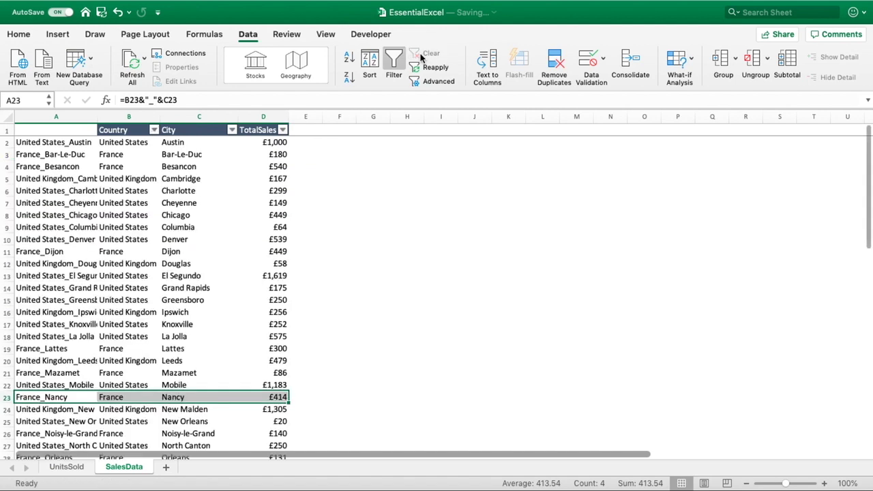
On the UnitsSold sheet, enter =A2&"_"&B2 in the first TotalSales cell, D2
click(79, 466)
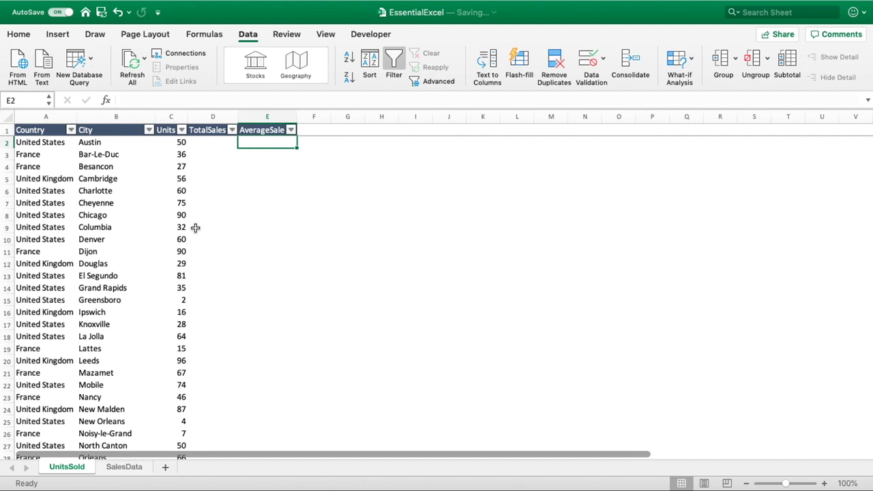
click(221, 143)
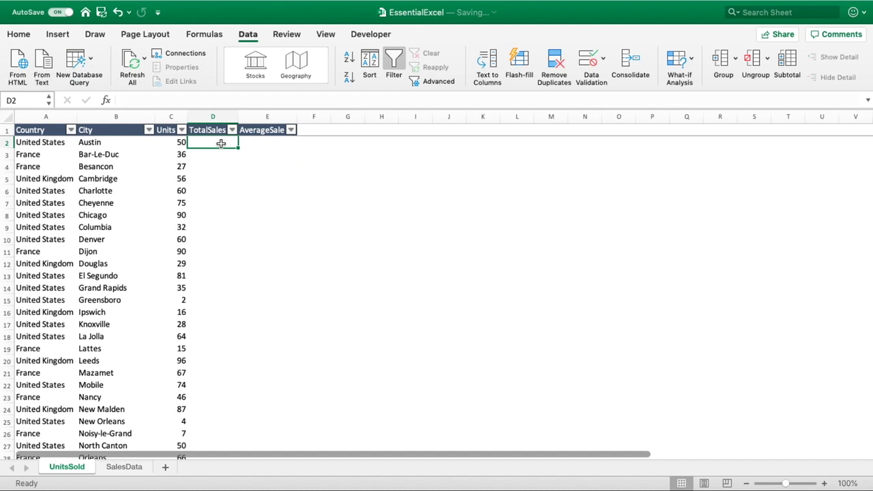
text(=)
click(61, 143)
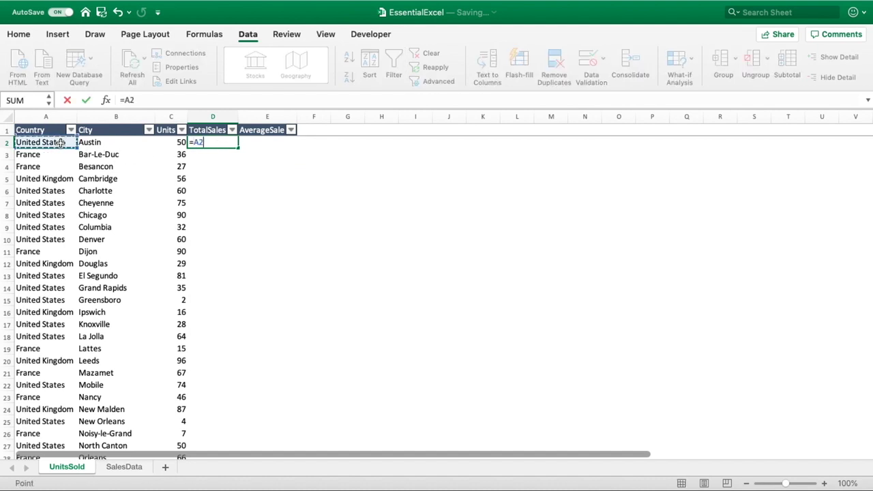
text(&)
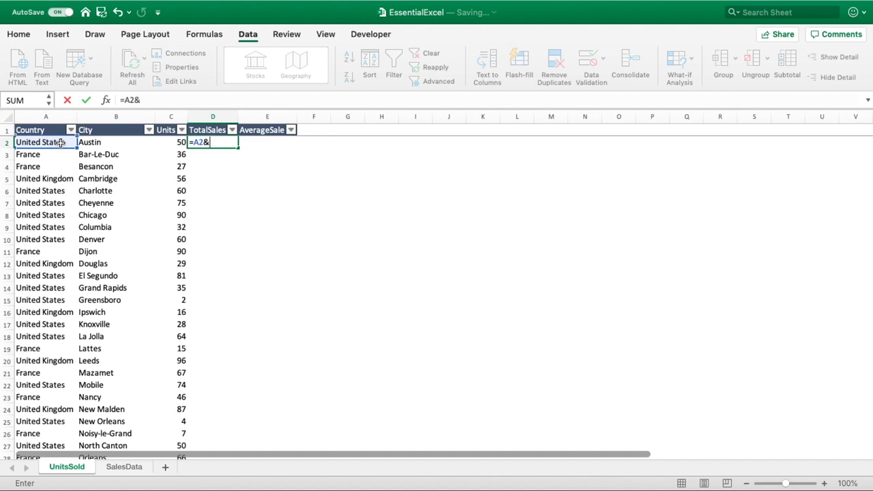
text("_"&)
click(105, 142)
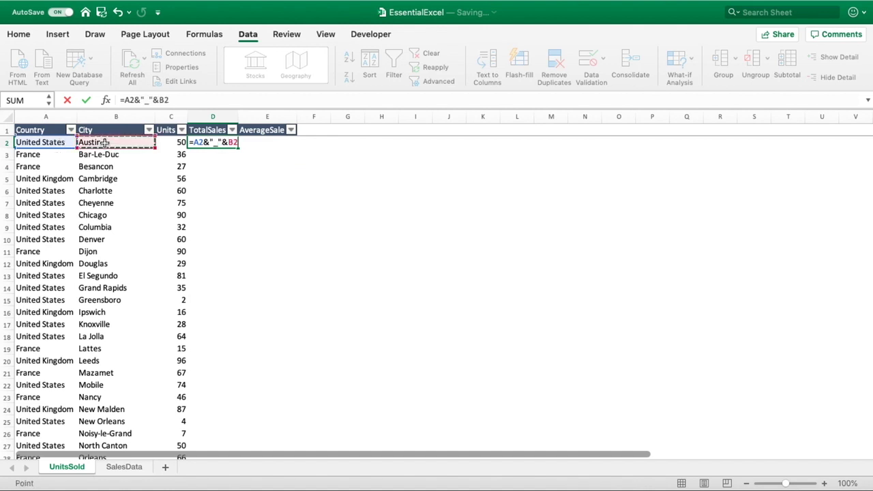
key(Return)
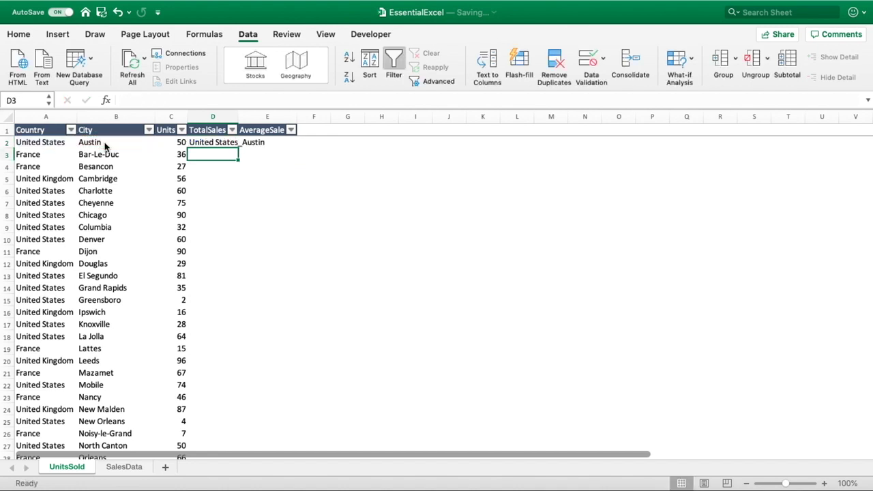
Start turning the combined key in D2 into a VLOOKUP, with A2&"_"&B2 as the lookup value
click(219, 142)
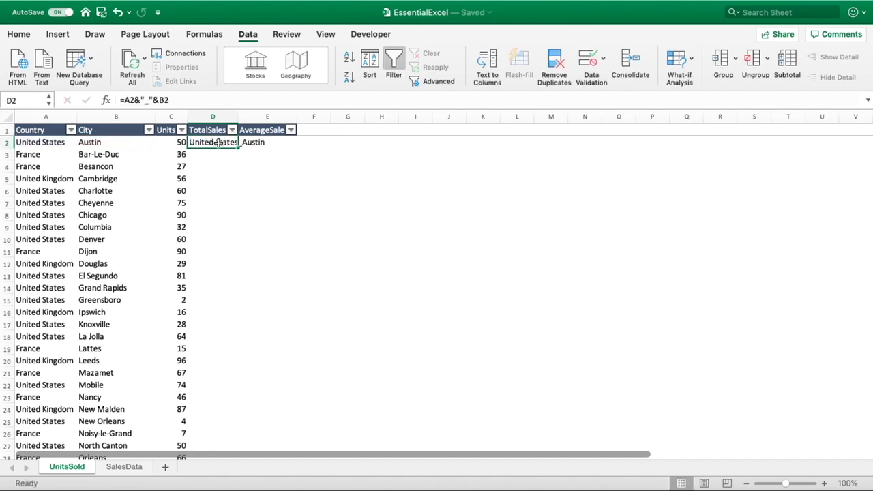
click(124, 99)
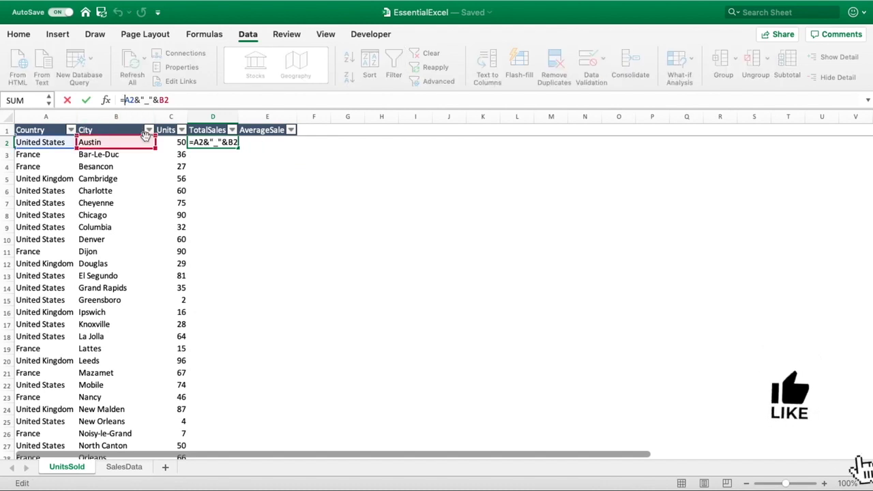
text(vlooku)
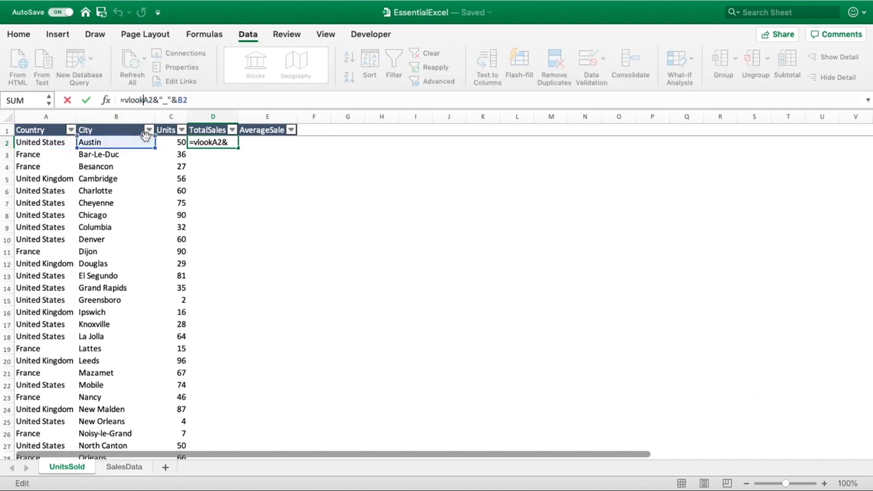
text(p()
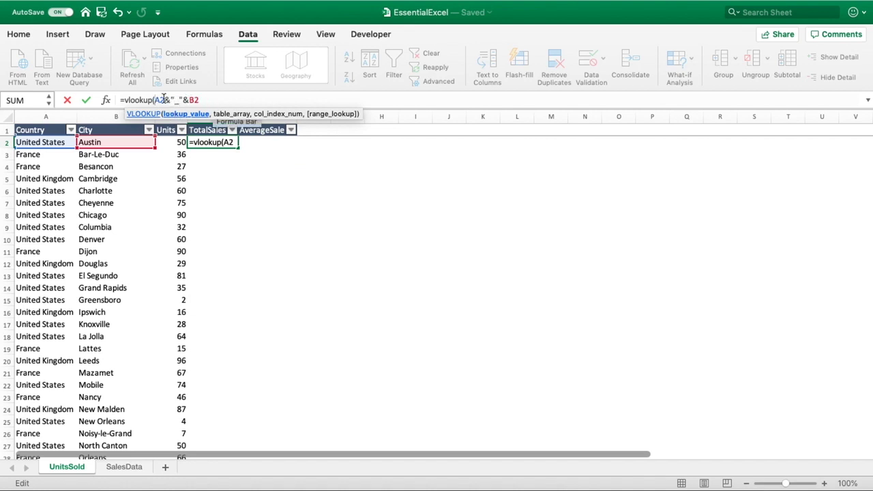
click(200, 100)
text(,)
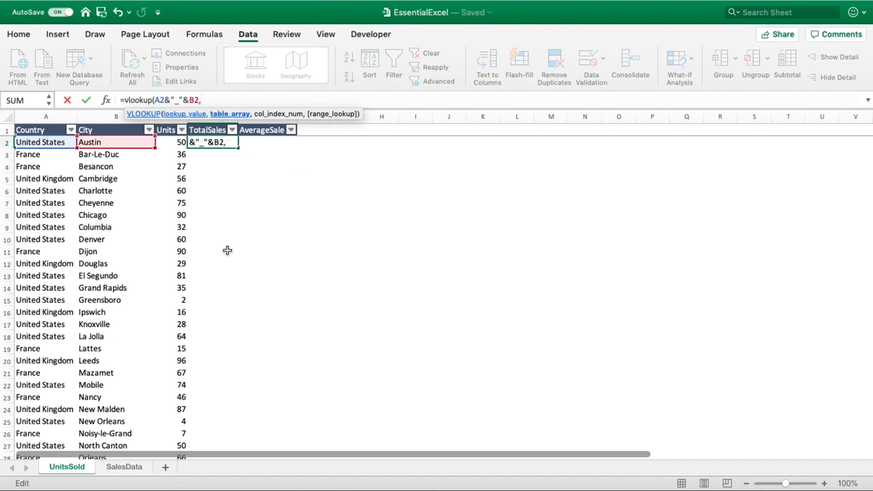
Complete the VLOOKUP in D2 with SalesData columns A:D as the table array, column index 4 and range lookup 0
click(140, 468)
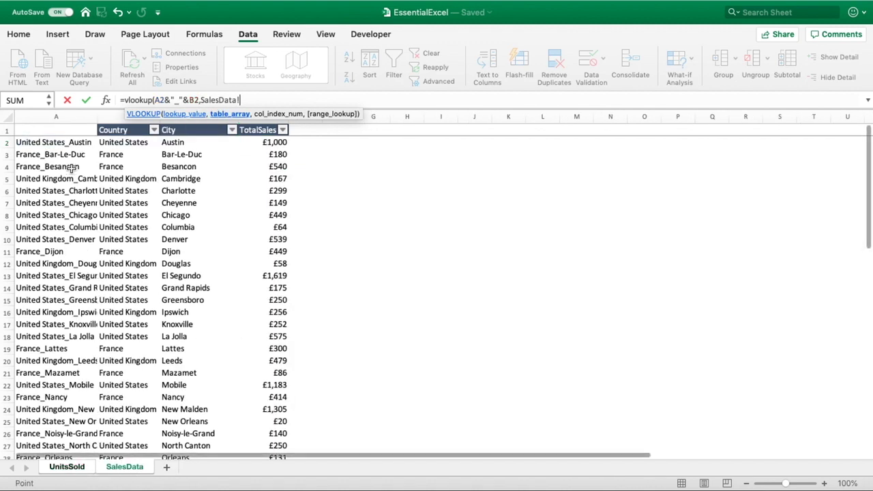
click(50, 116)
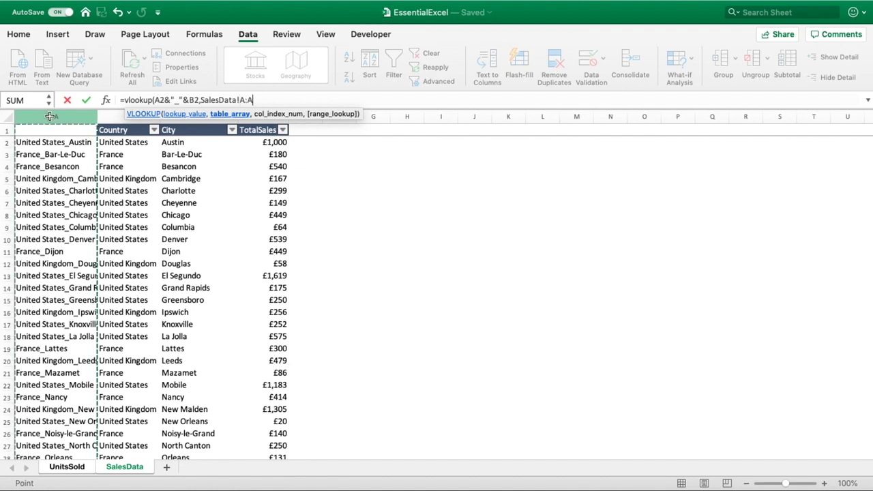
drag(50, 116, 260, 134)
text(,4,)
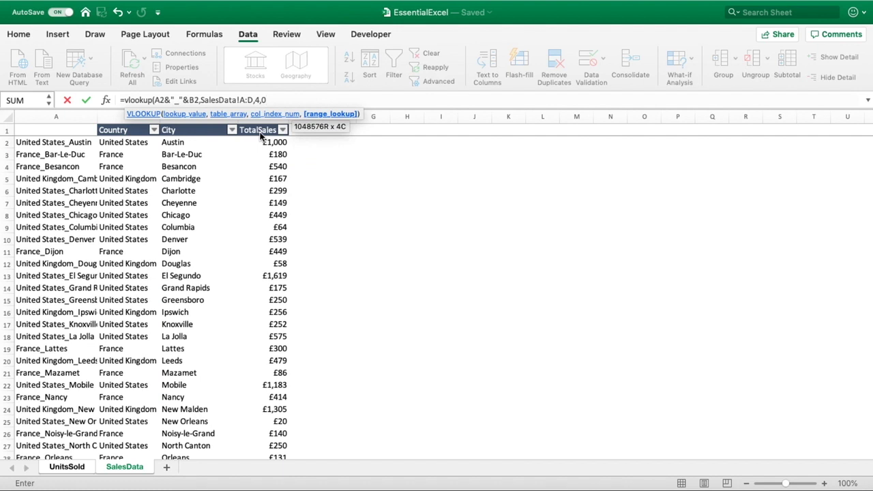
text(0))
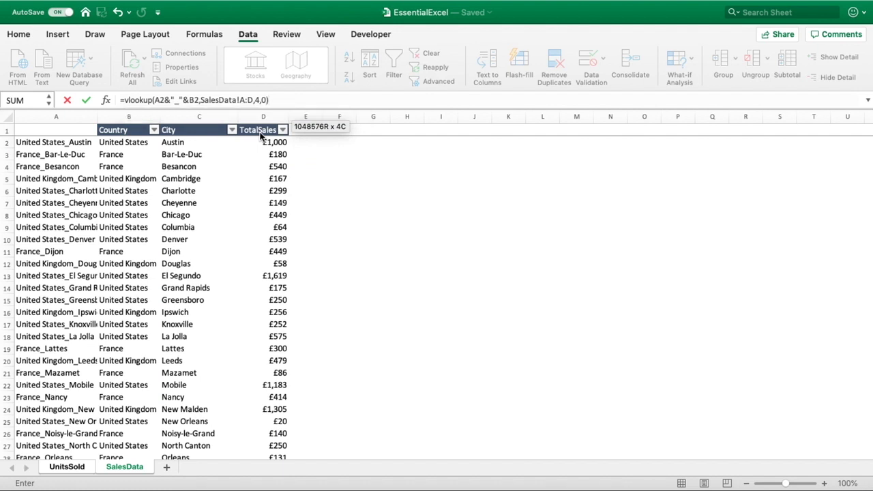
key(Return)
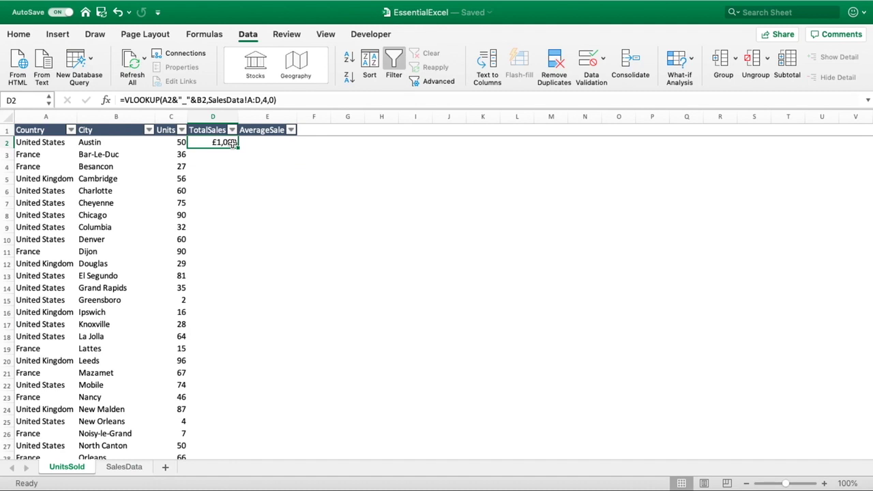
Fill the VLOOKUP formula from D2 down the TotalSales column to the end of the data and check the copied formulas
click(51, 142)
drag(69, 142, 83, 142)
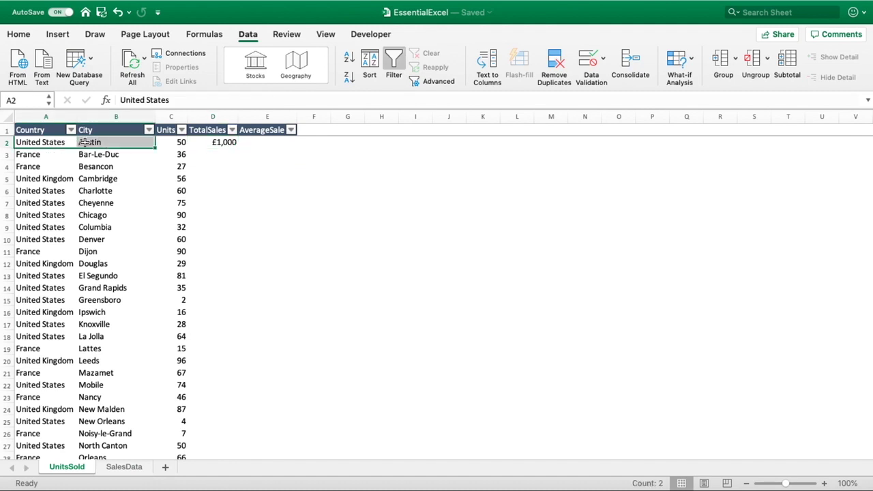
click(226, 142)
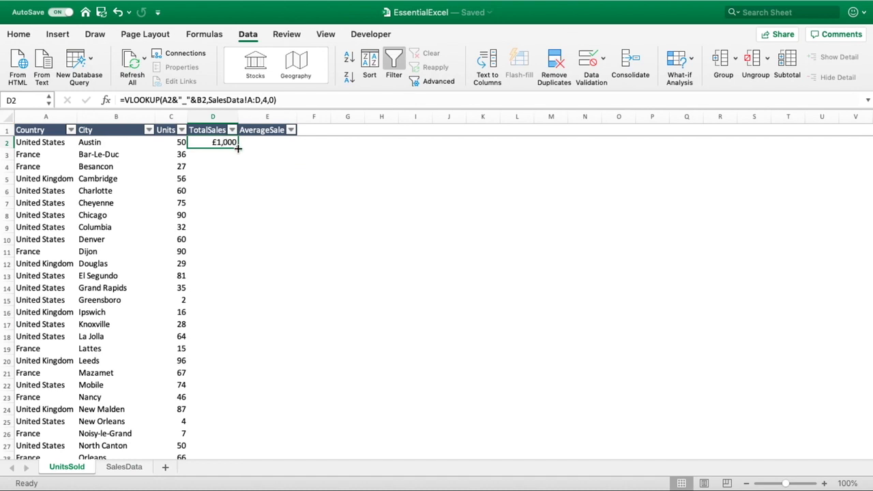
double_click(238, 148)
scroll(572, 300, down, 3)
scroll(572, 300, down, 17)
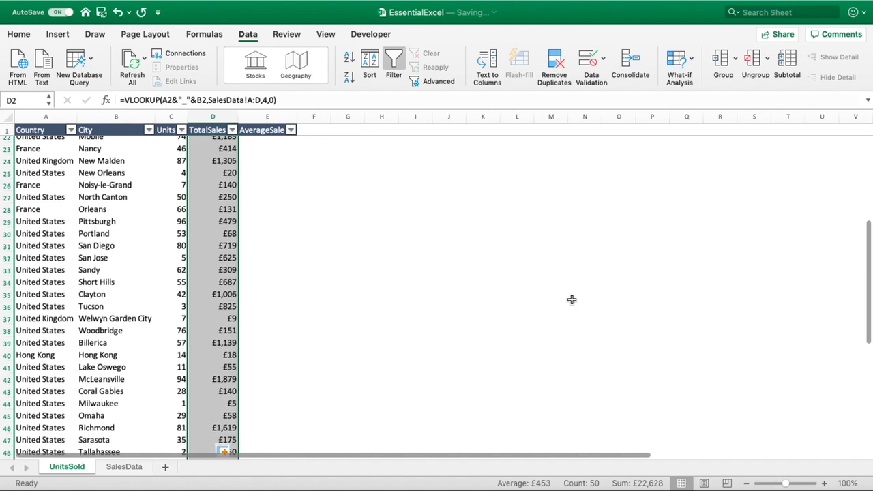
scroll(572, 300, down, 8)
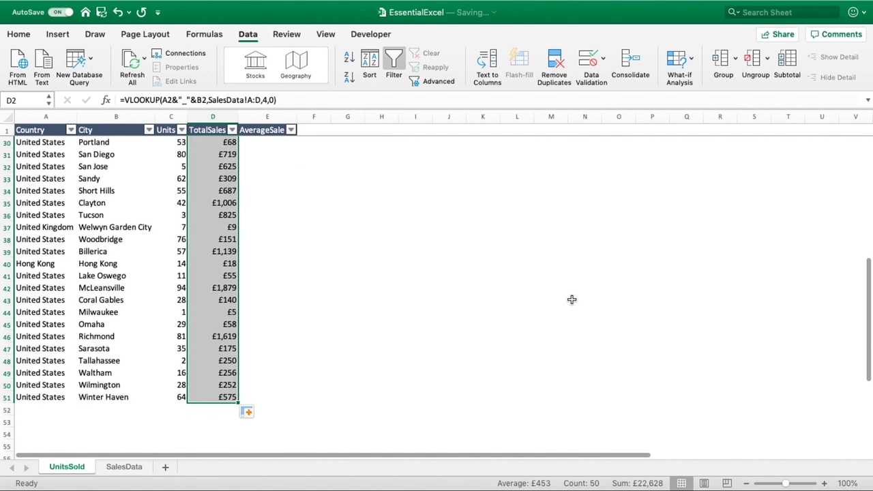
scroll(572, 299, up, 20)
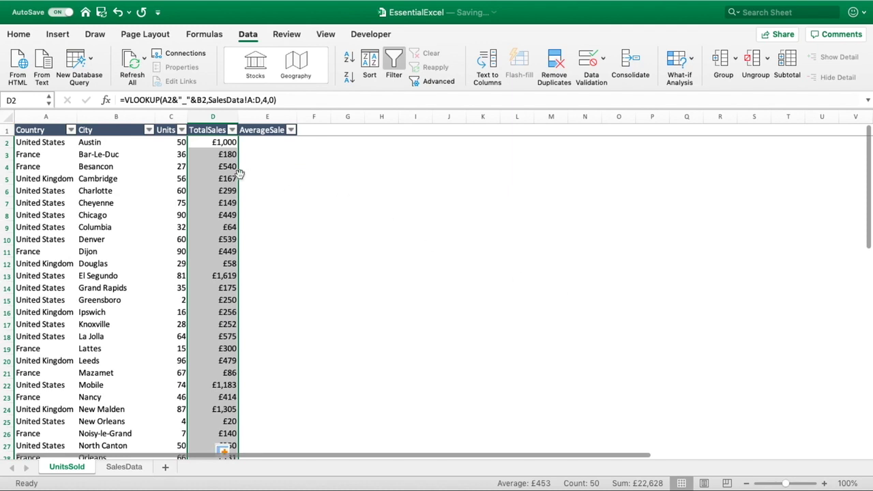
click(231, 178)
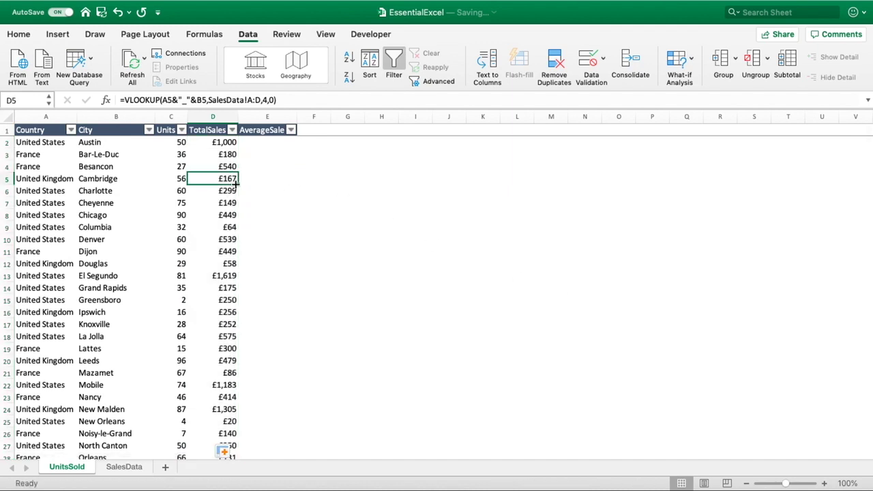
click(232, 169)
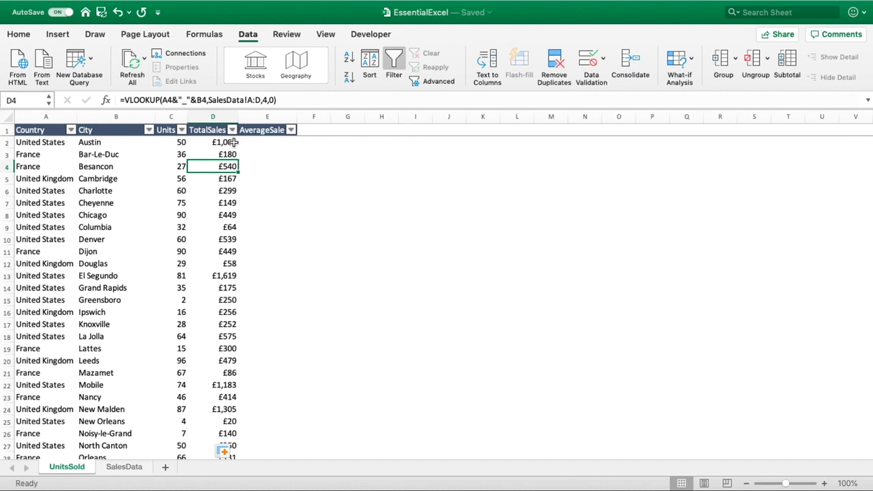
click(233, 144)
Enter =D2/C2 in the first AverageSale cell, E2, to divide total sales by units
click(250, 141)
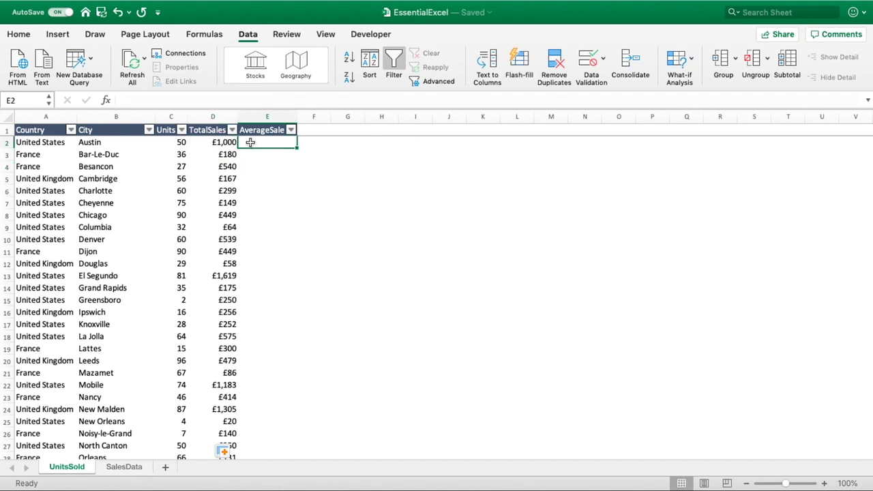
text(=)
click(224, 142)
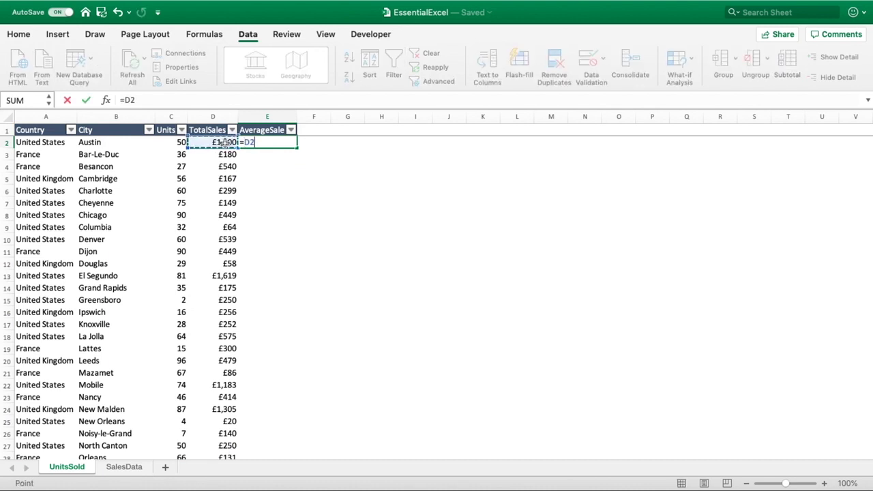
text(/)
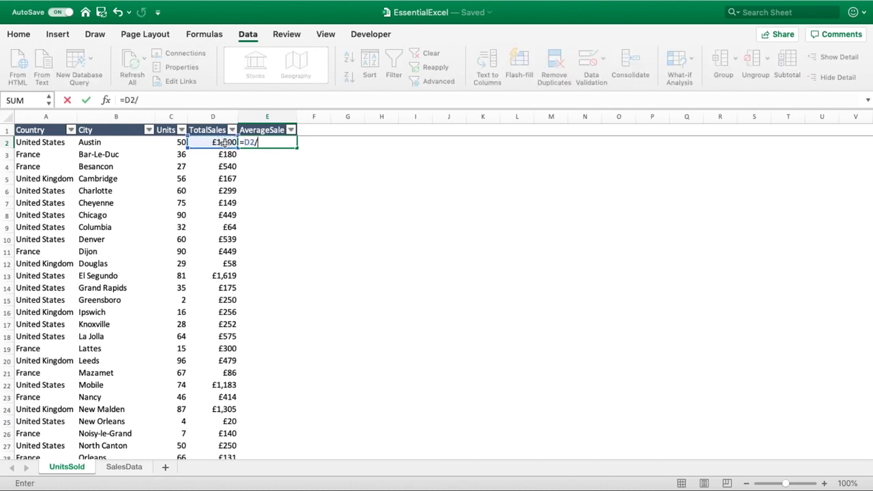
click(180, 141)
key(Return)
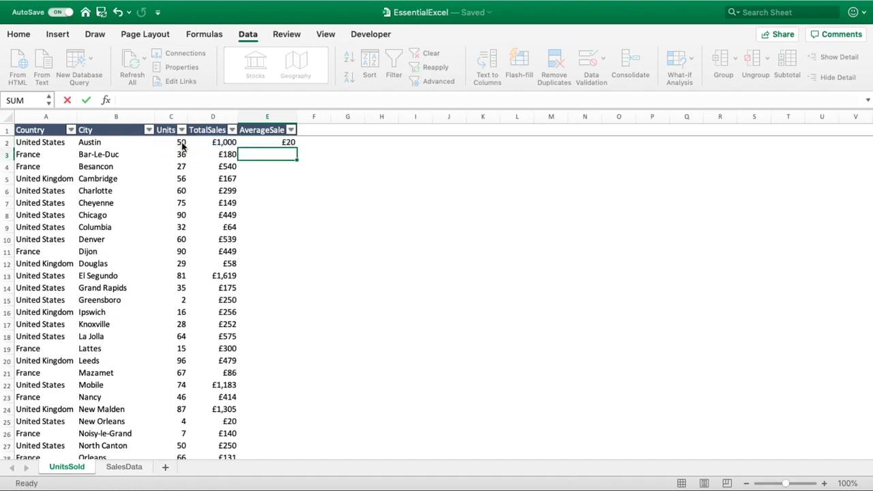
Fill the average formula from E2 down the AverageSale column to the end of the data
click(289, 143)
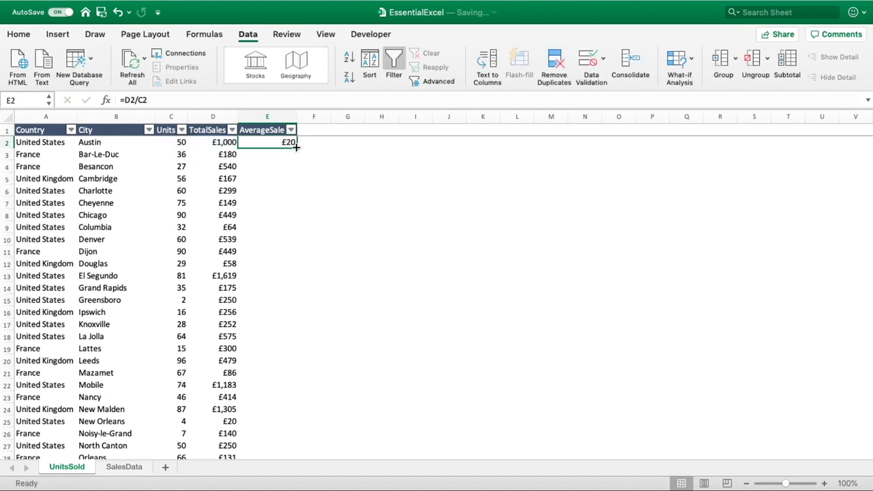
double_click(296, 146)
click(327, 185)
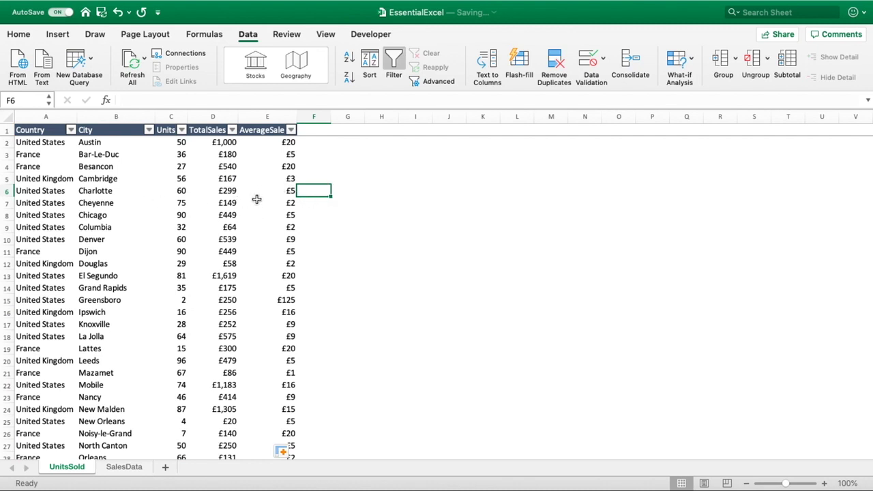
Compare units, total sales and average sale for Charlotte, El Segundo and Greensboro, and review the lookup formula in D2
drag(255, 196, 82, 189)
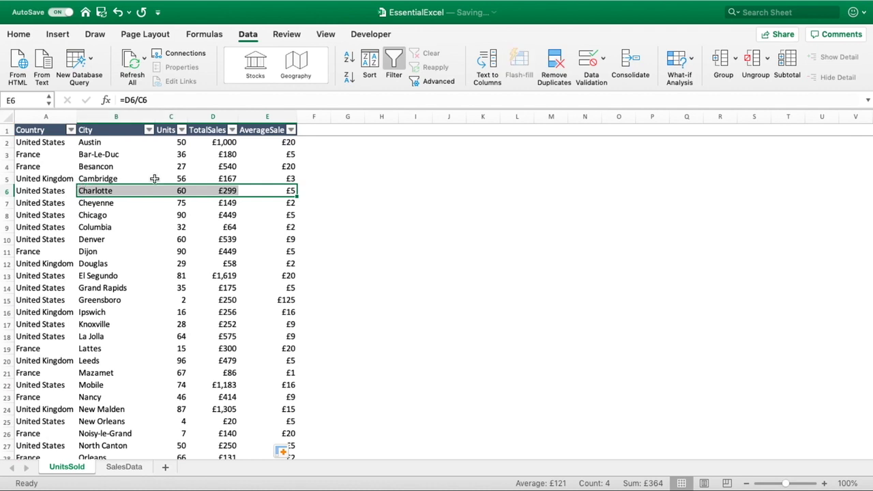
click(230, 194)
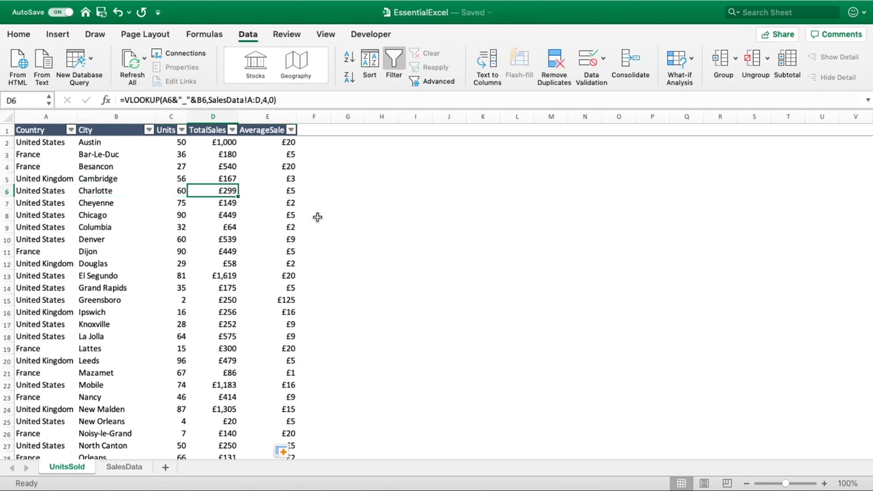
click(292, 192)
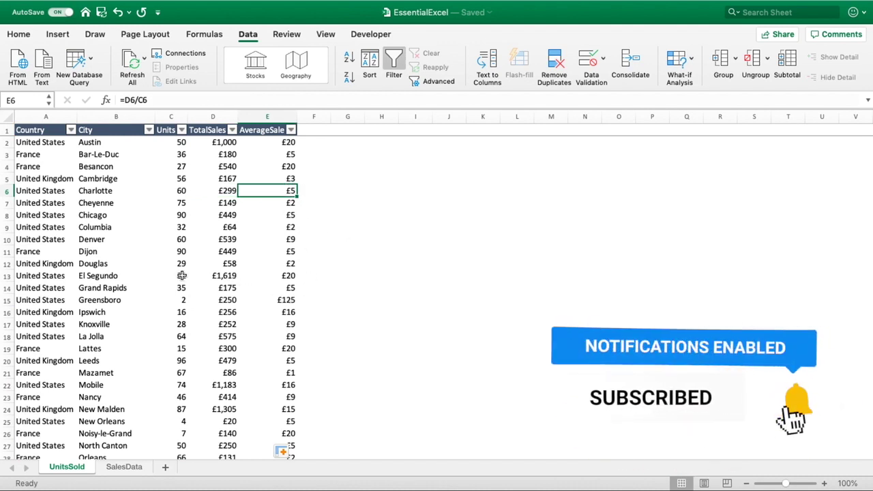
drag(205, 276, 255, 275)
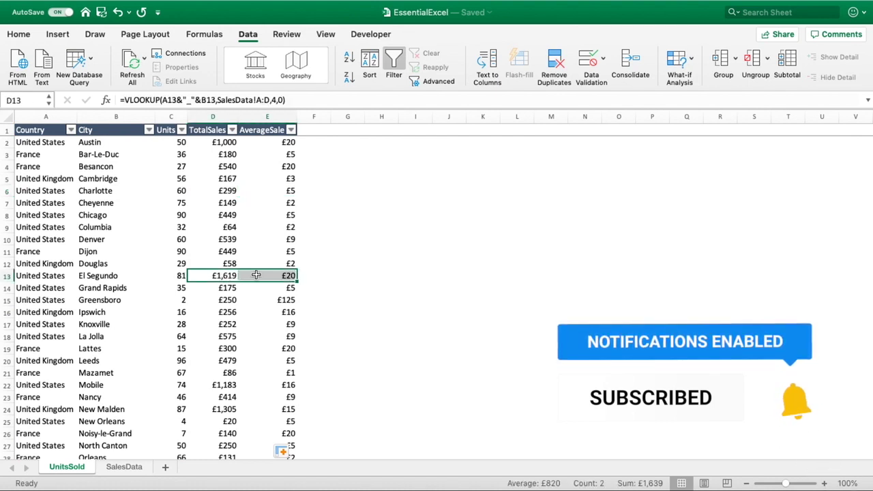
click(312, 287)
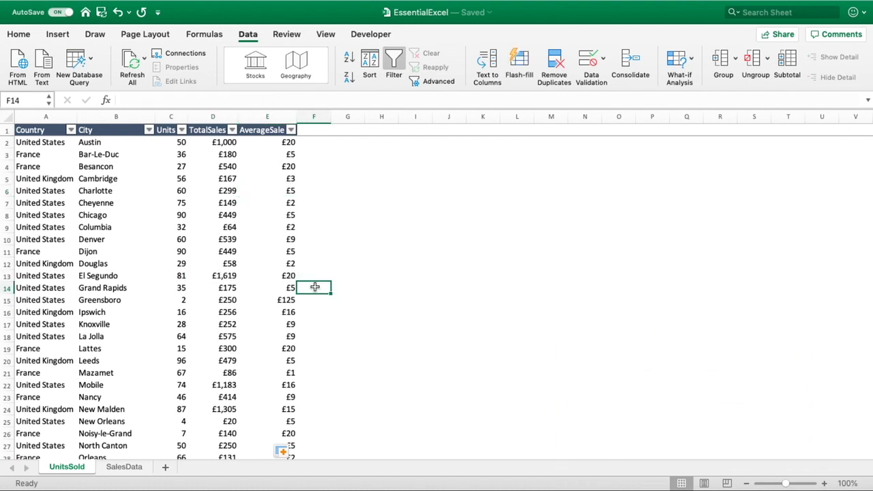
click(232, 301)
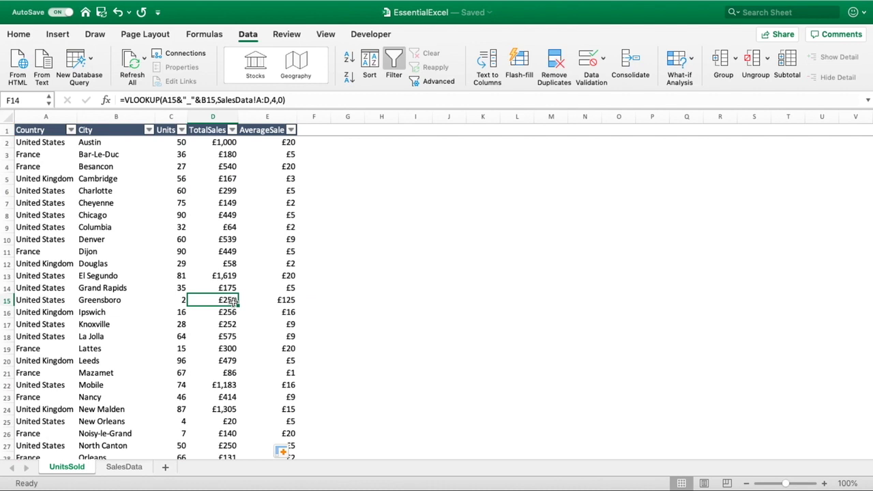
click(179, 300)
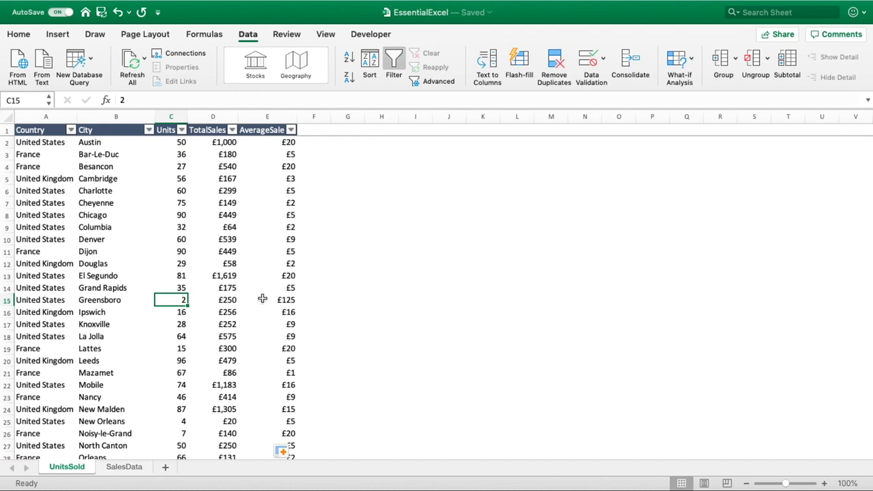
click(236, 301)
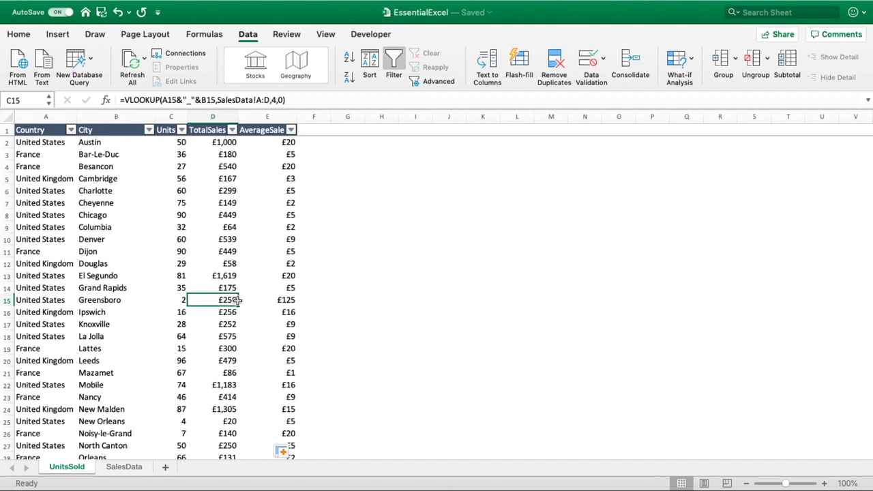
click(280, 301)
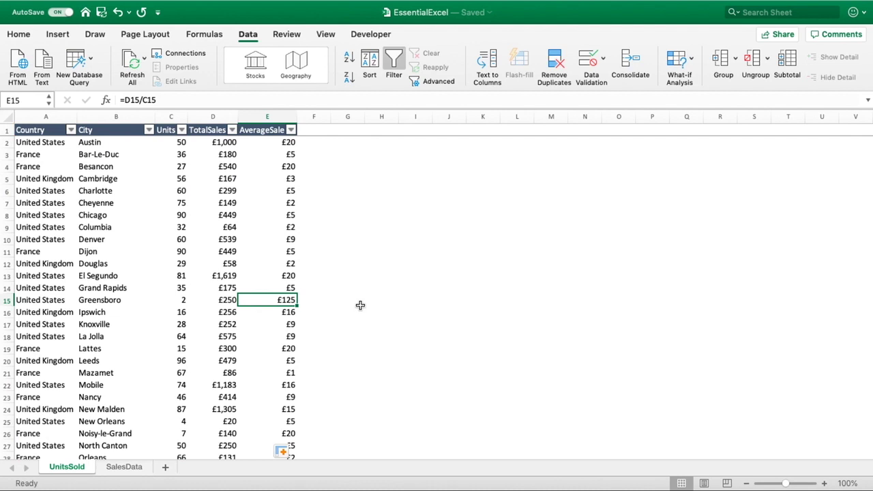
click(224, 142)
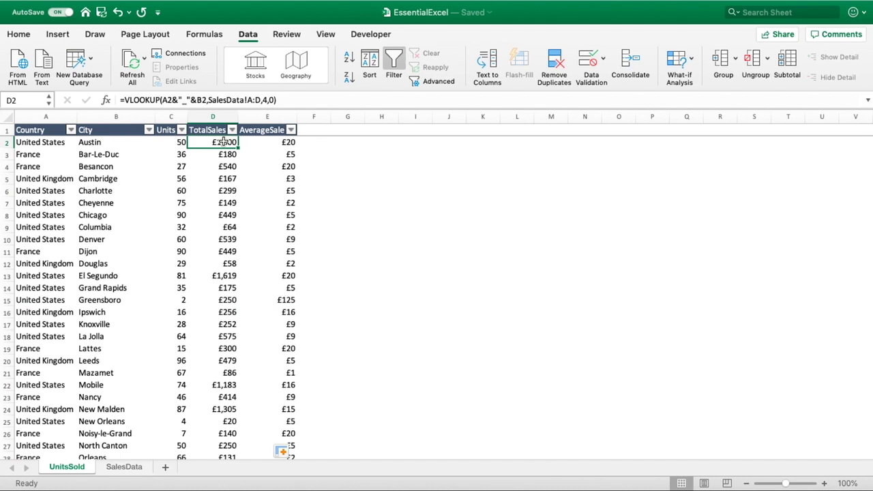